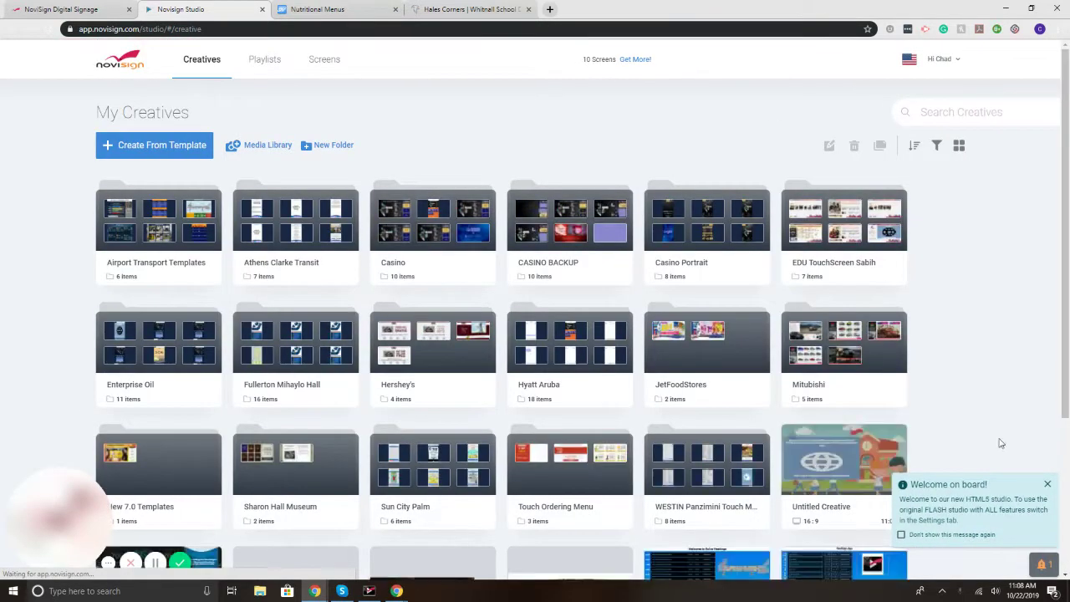
Step: Dismiss the welcome notice and bring up Create From Template on the My Creatives page
click(1047, 484)
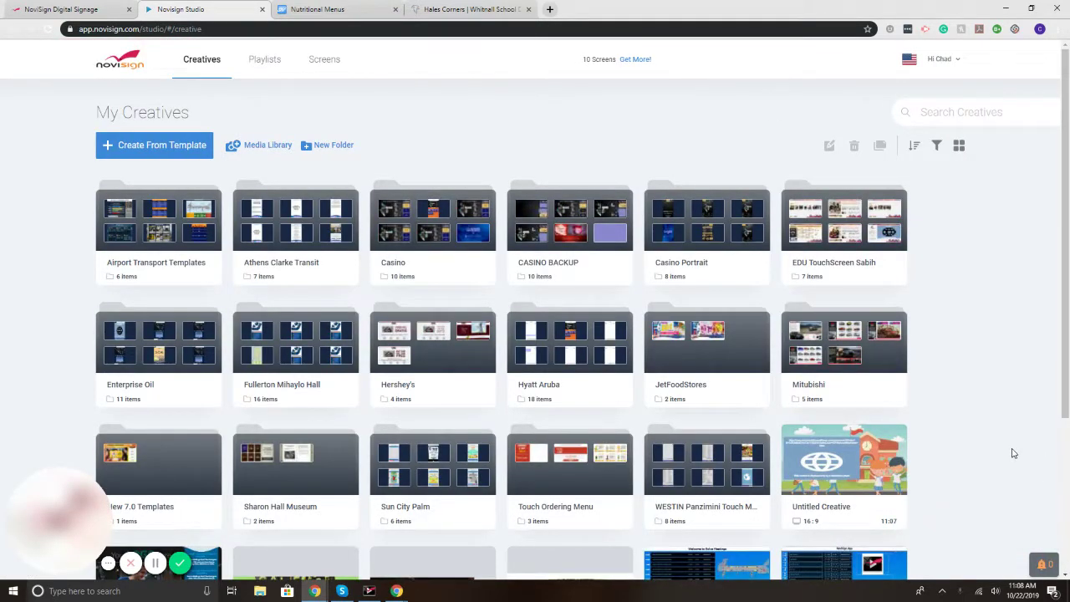
click(145, 149)
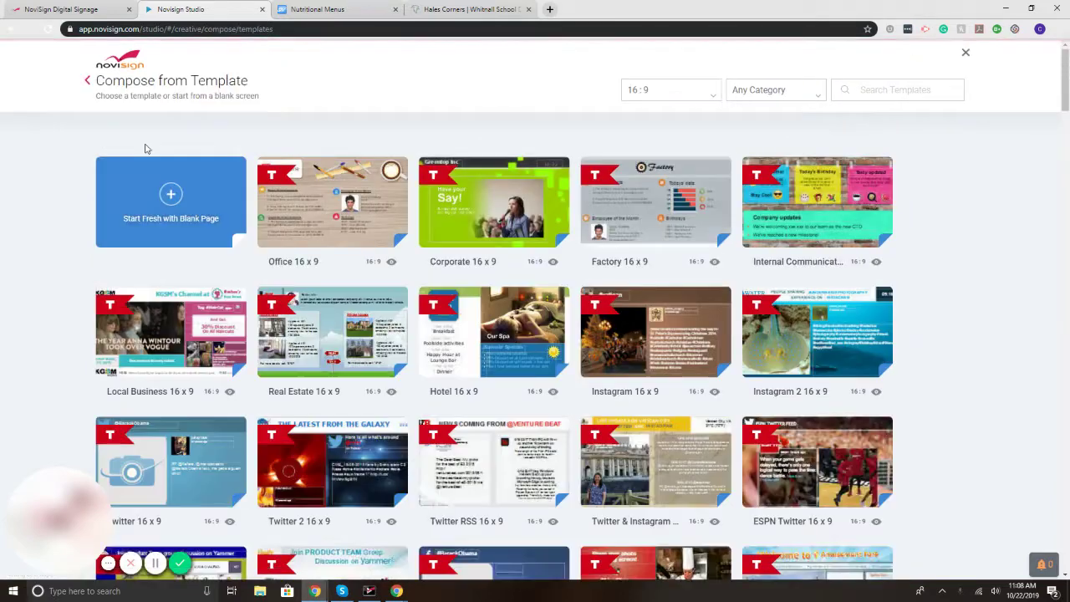
Step: Start a blank 16:9 creative and stretch the school illustration 46316.jpg to fill its canvas
click(164, 201)
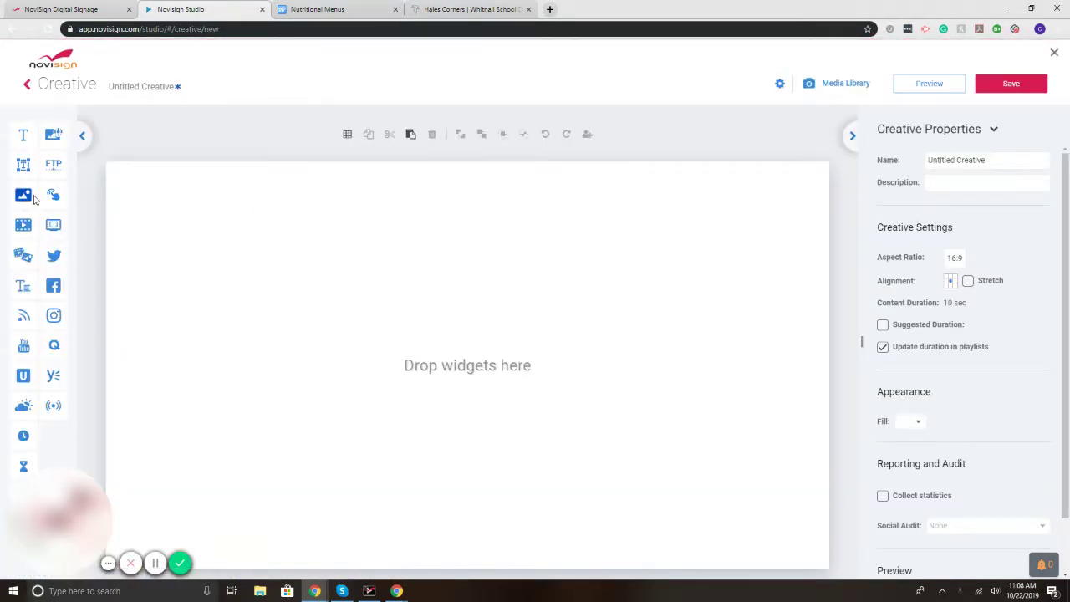
drag(24, 195, 420, 265)
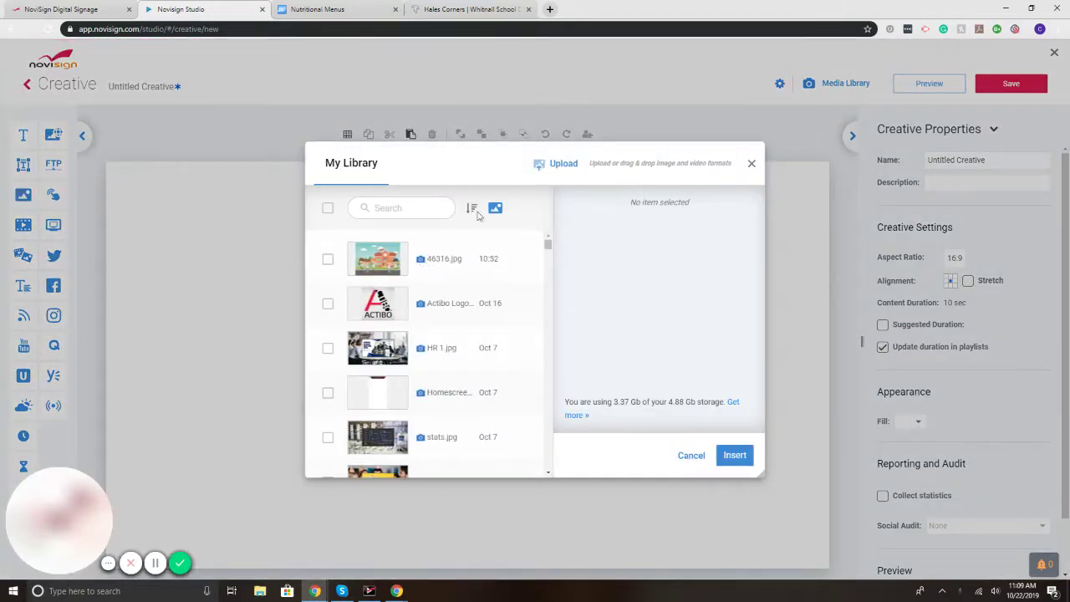
click(329, 260)
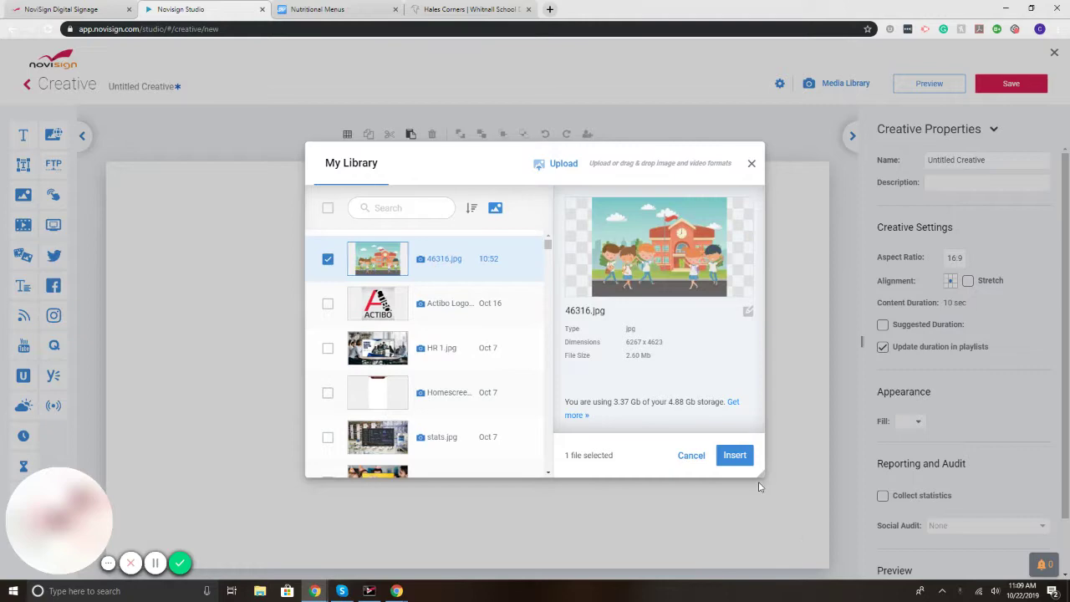
click(734, 454)
drag(435, 237, 169, 175)
drag(221, 244, 827, 510)
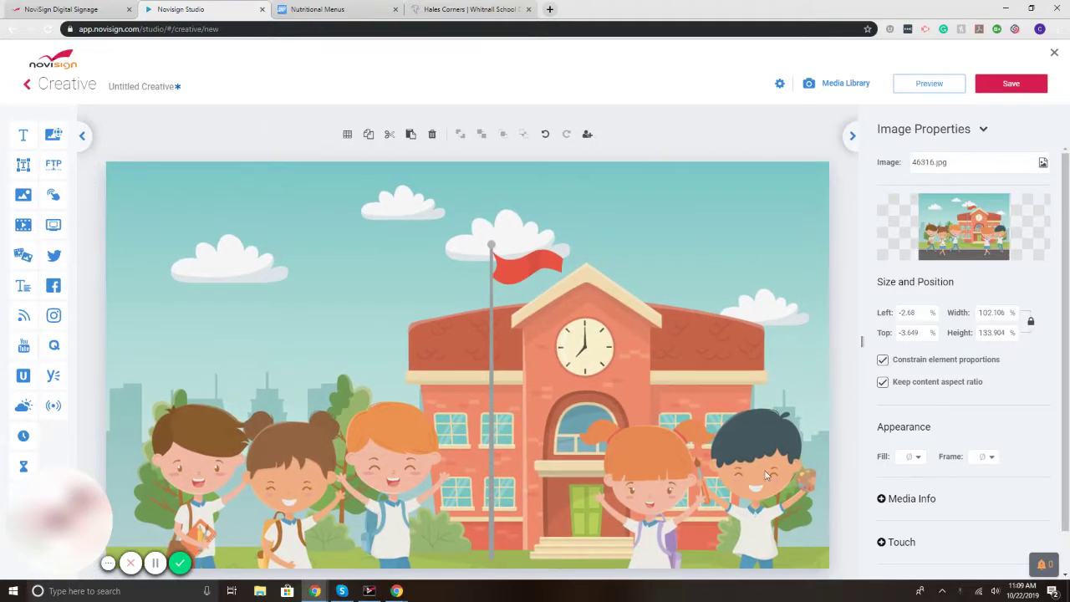
click(667, 125)
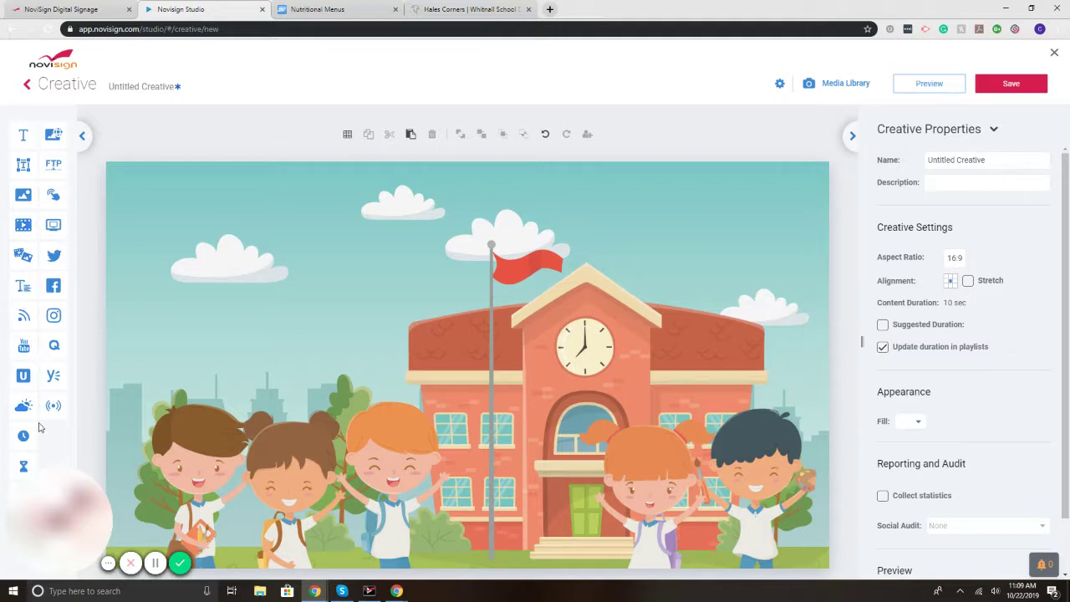
Step: Place a WebPage element over the school scene at about 69.88% width and height, roughly centred
mouse_move(76, 507)
drag(76, 508, 191, 508)
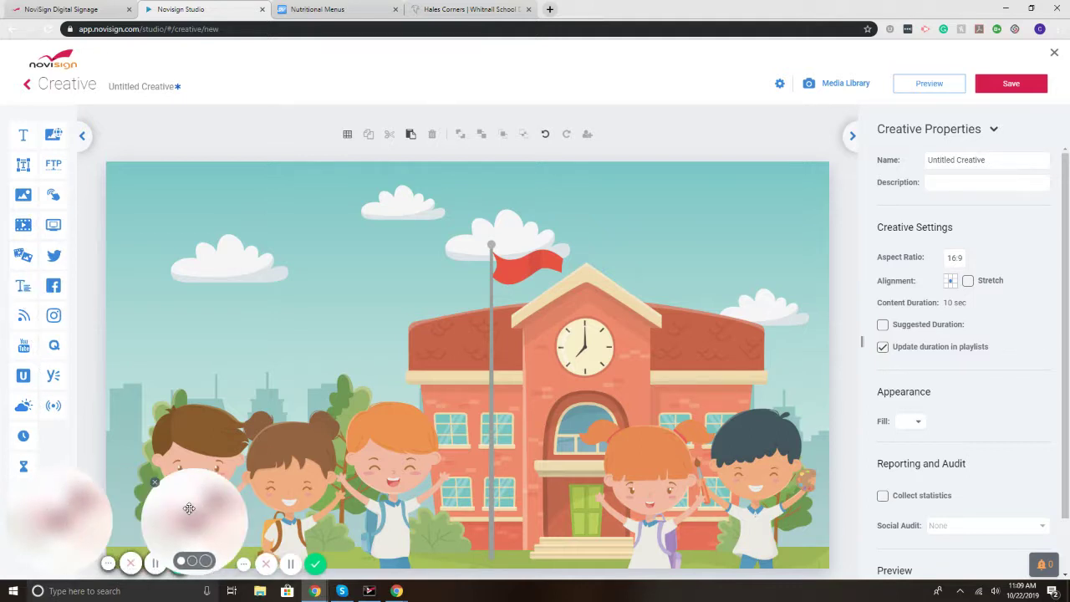
click(154, 487)
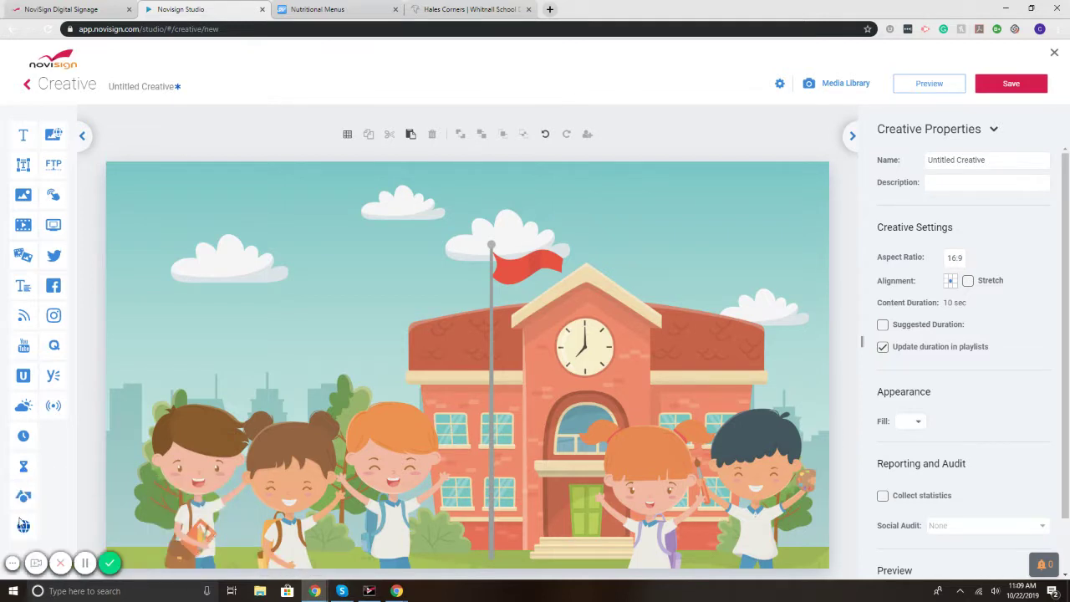
drag(24, 526, 362, 383)
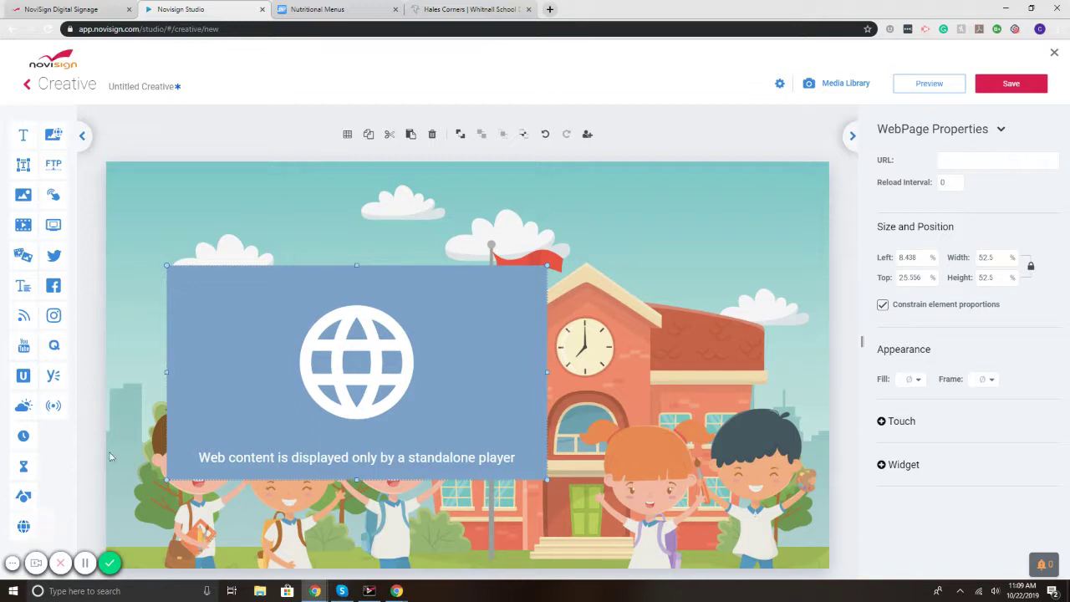
drag(270, 364, 245, 292)
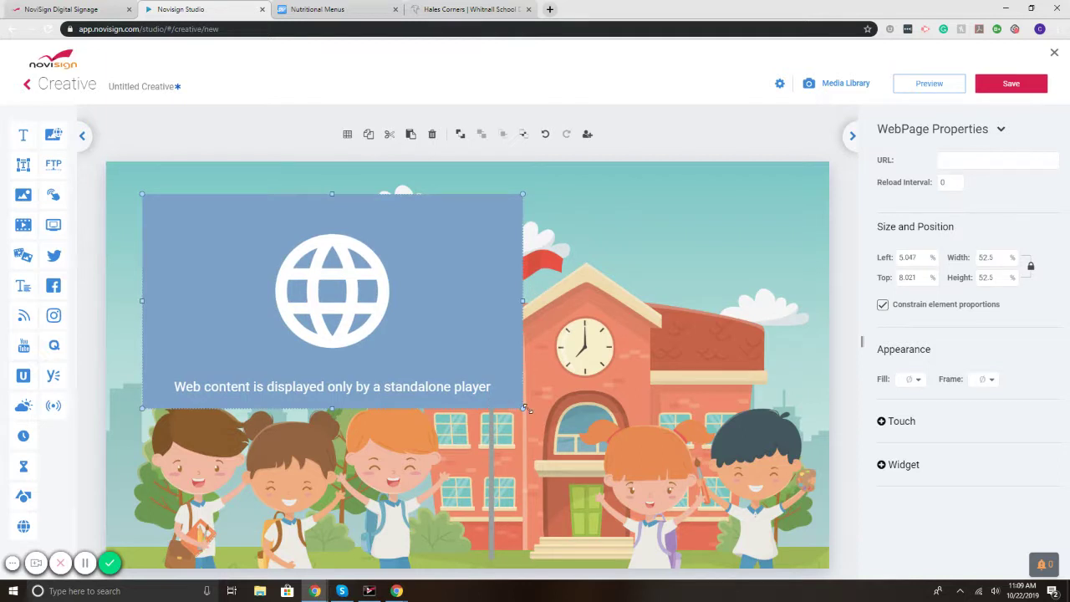
drag(525, 408, 773, 481)
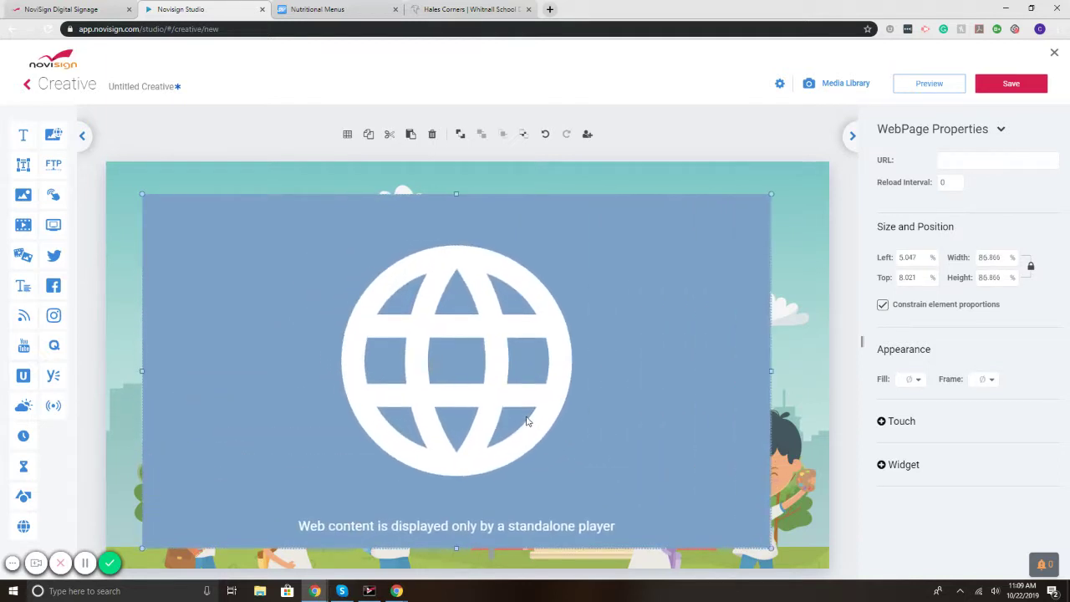
mouse_move(527, 420)
mouse_down()
mouse_move(530, 411)
mouse_move(477, 410)
mouse_move(533, 405)
mouse_up()
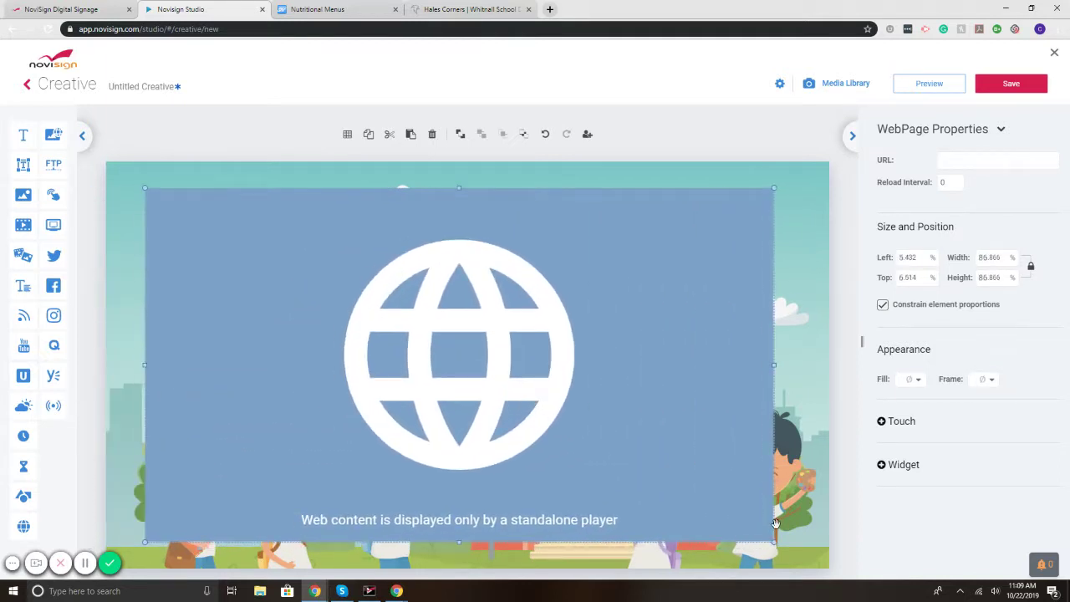
drag(774, 542, 661, 485)
drag(432, 325, 495, 354)
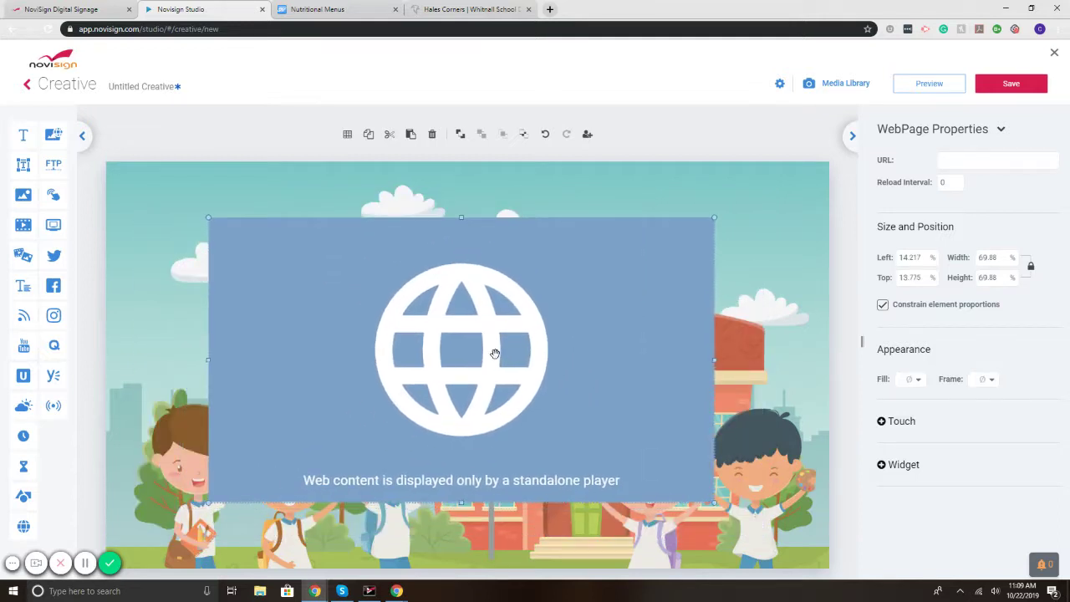
Step: Copy the nutrition menu page address from the Nutritional Menus tab
click(970, 161)
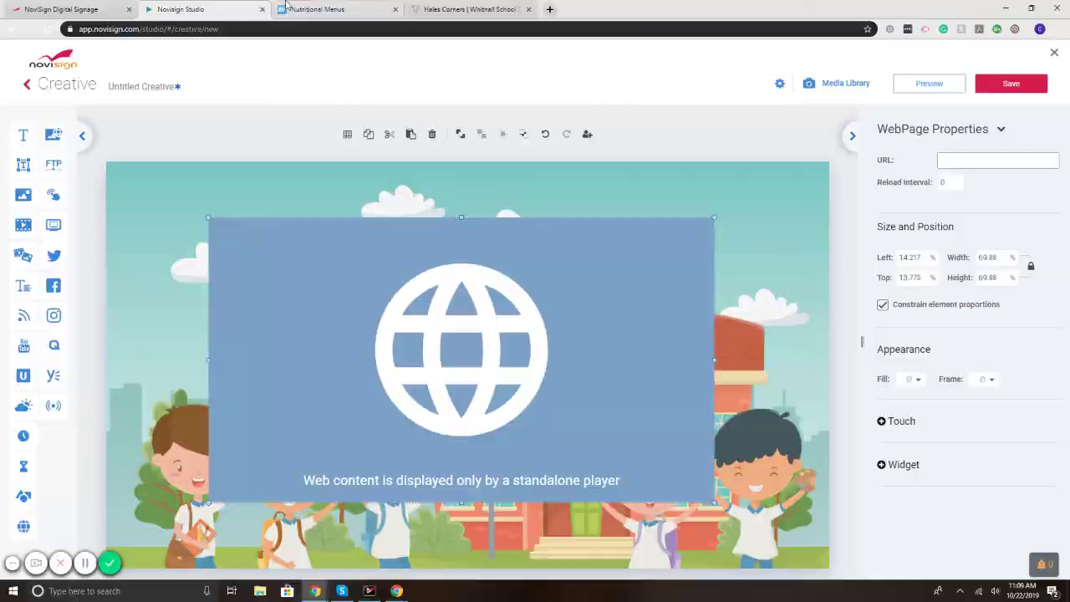
click(326, 9)
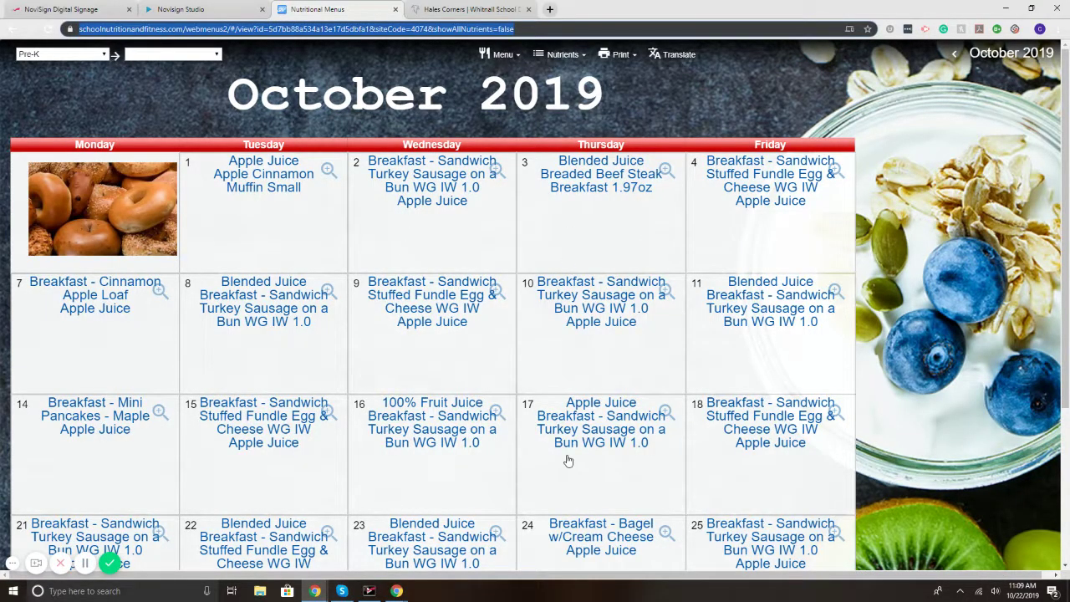
right_click(388, 32)
click(411, 108)
click(179, 9)
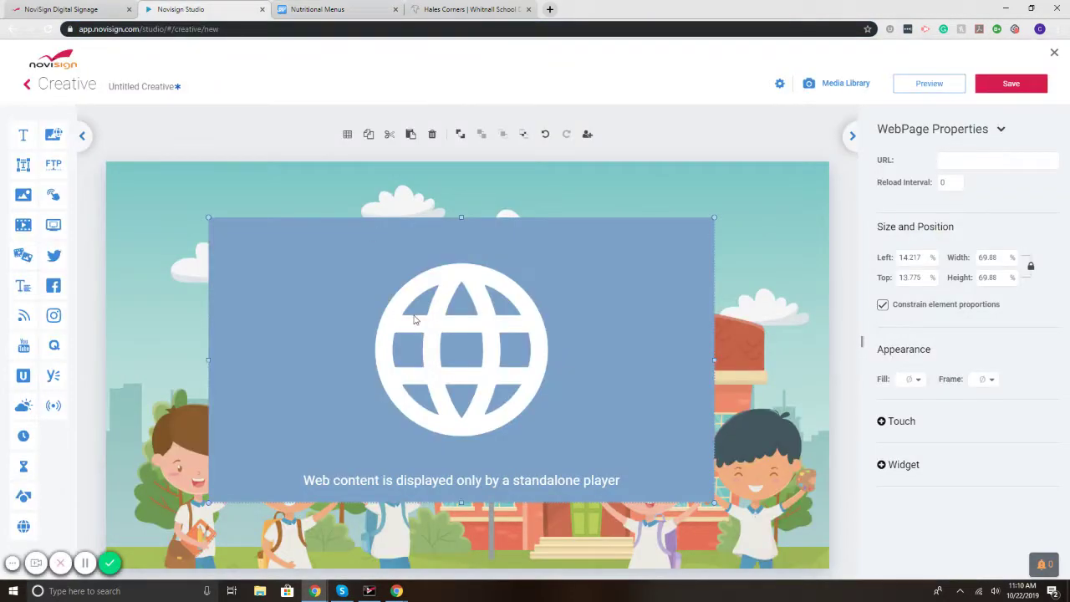
Step: Paste the menu address as the WebPage element's URL and preview the creative full-screen
click(969, 161)
key(ctrl+v)
click(1003, 209)
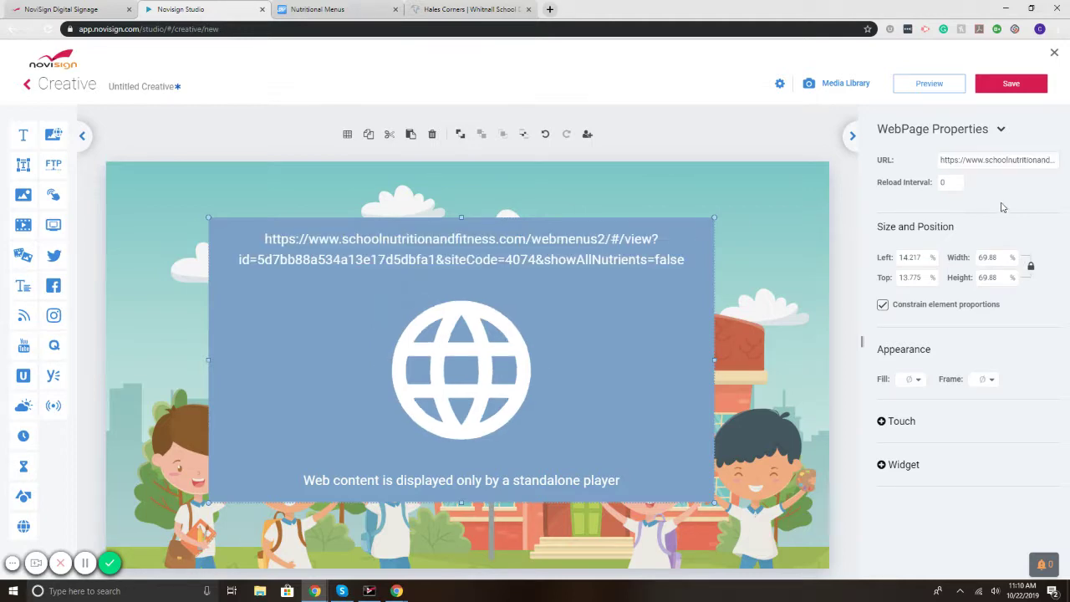
click(930, 84)
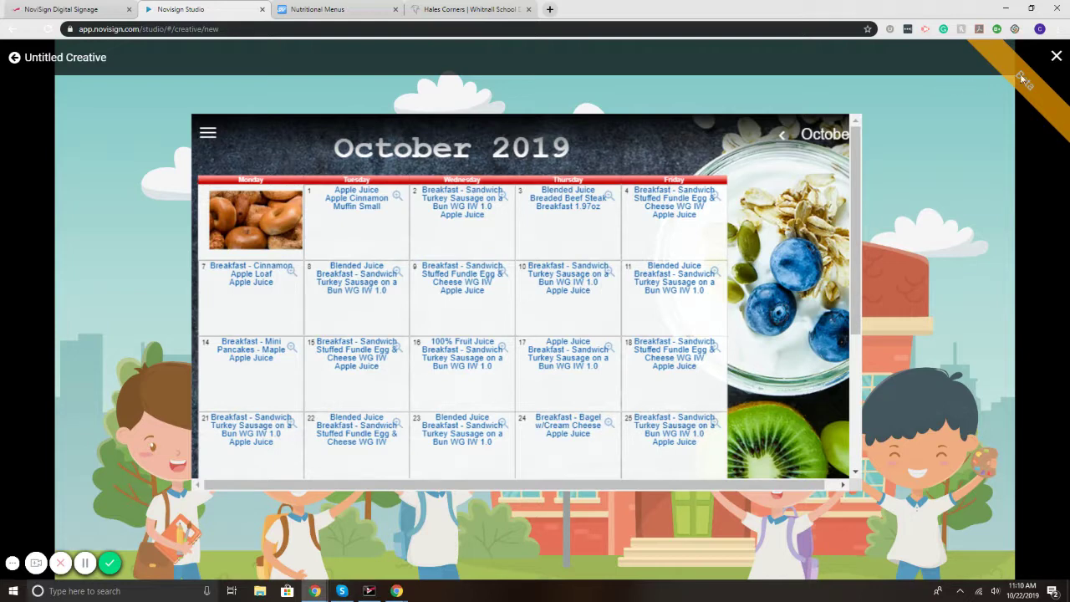
Step: Confirm the October 2019 menu shows over the school backdrop, then close the preview
click(1056, 57)
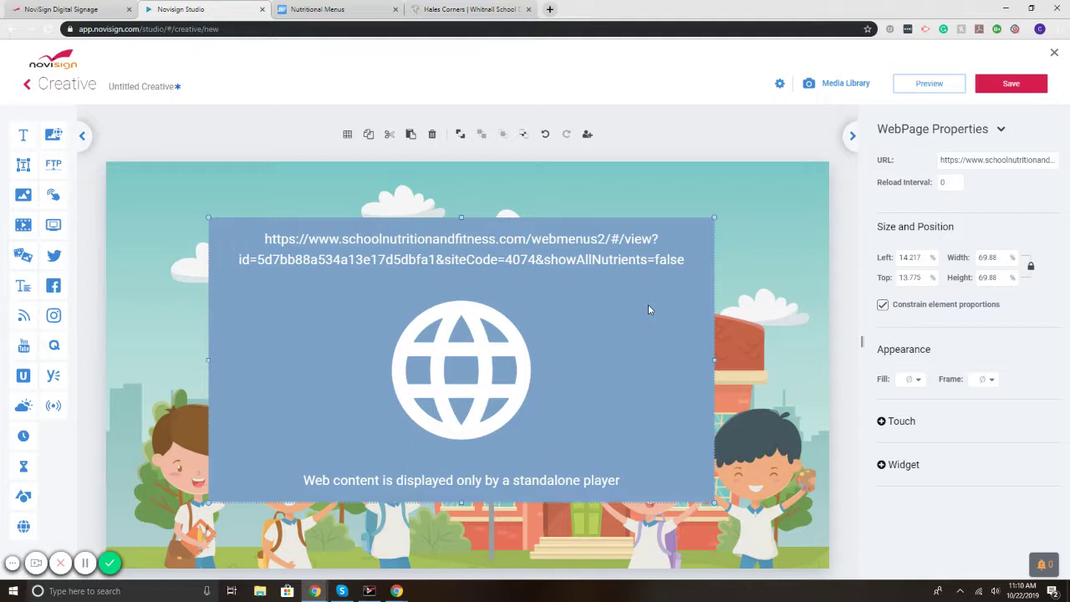
Step: Replace the web page widget with a large Slideshow 1 holding one WebPage slide
key(Delete)
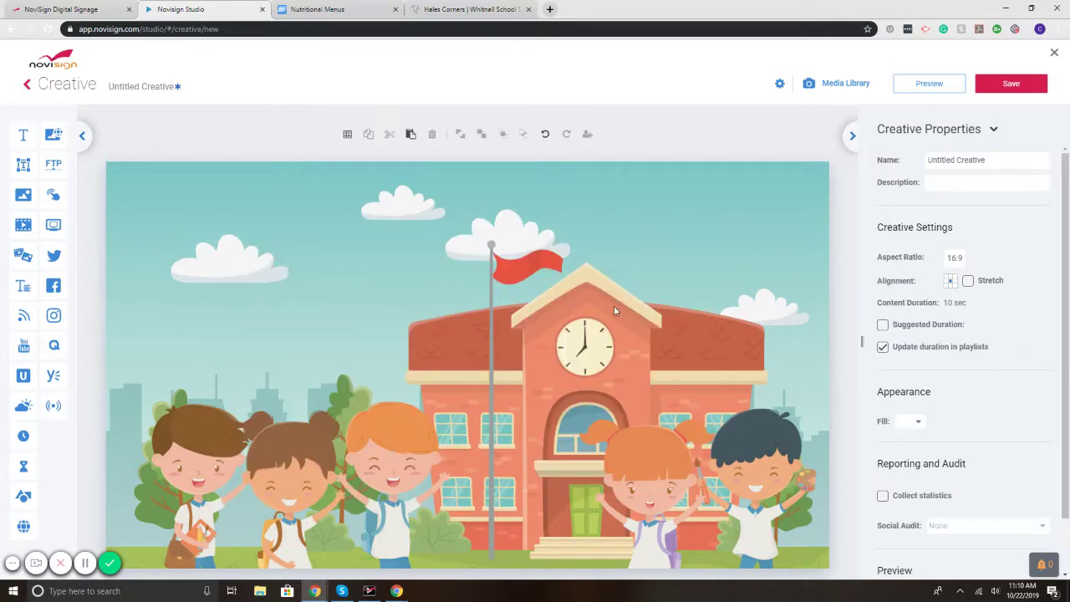
drag(22, 255, 265, 238)
drag(334, 276, 729, 527)
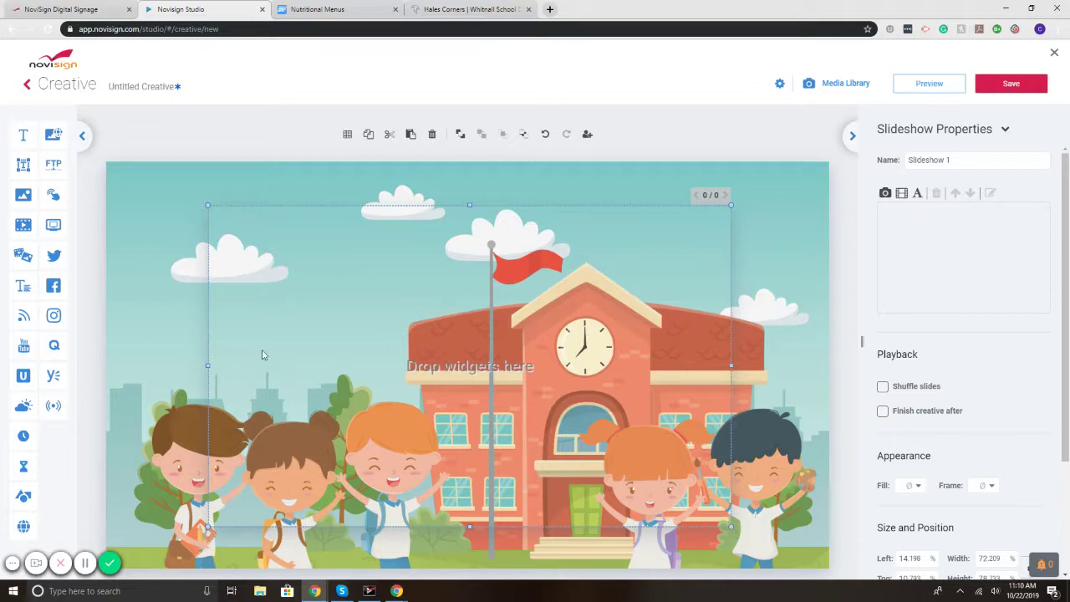
drag(24, 525, 530, 334)
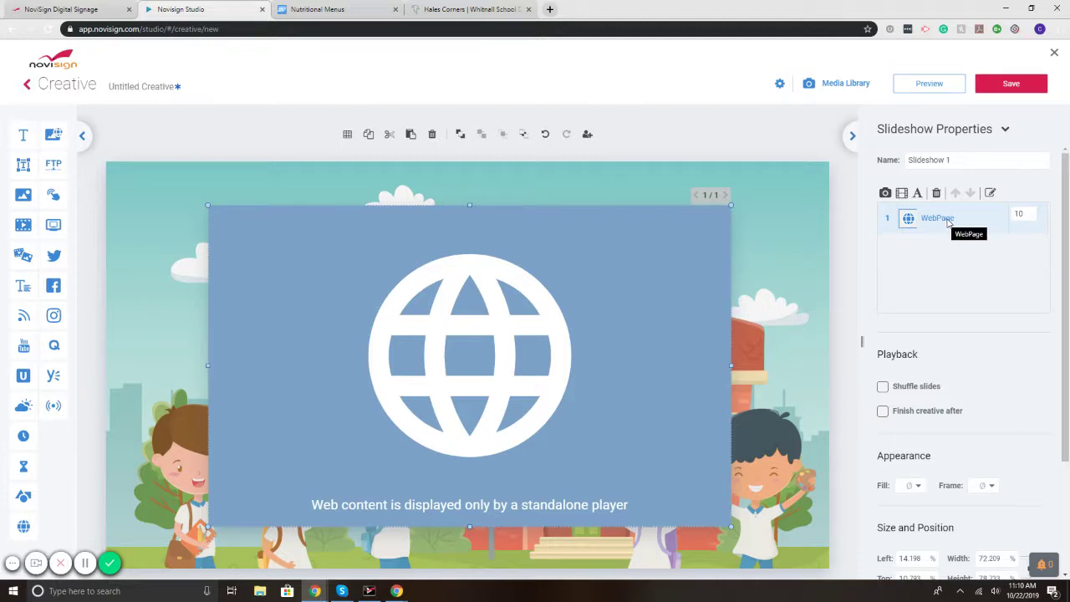
Step: Point the first slide at the school nutrition menu URL and set its duration to 5 seconds
click(991, 194)
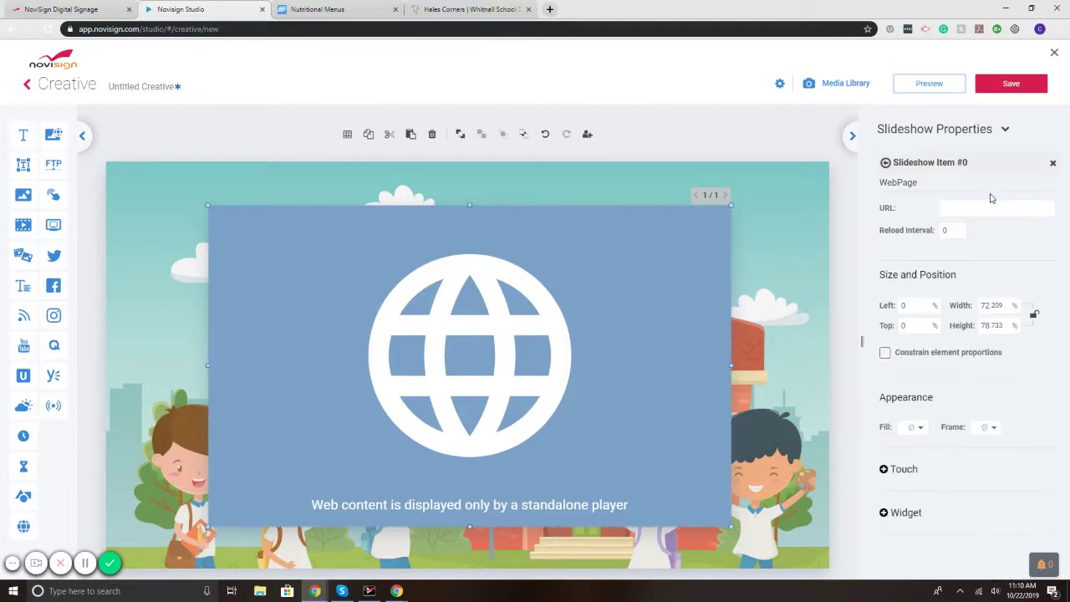
click(330, 9)
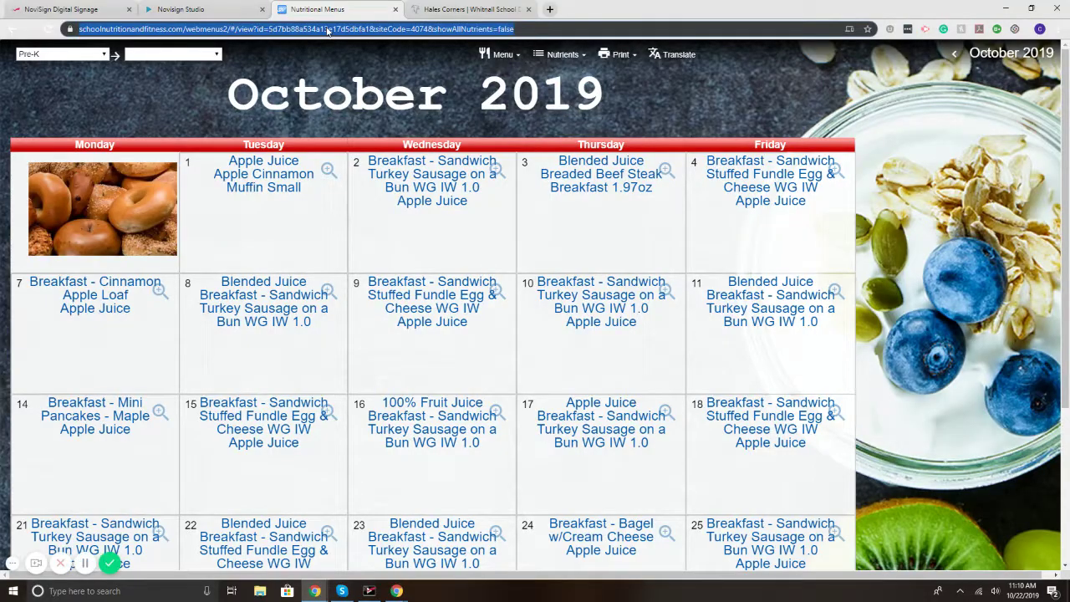
click(181, 9)
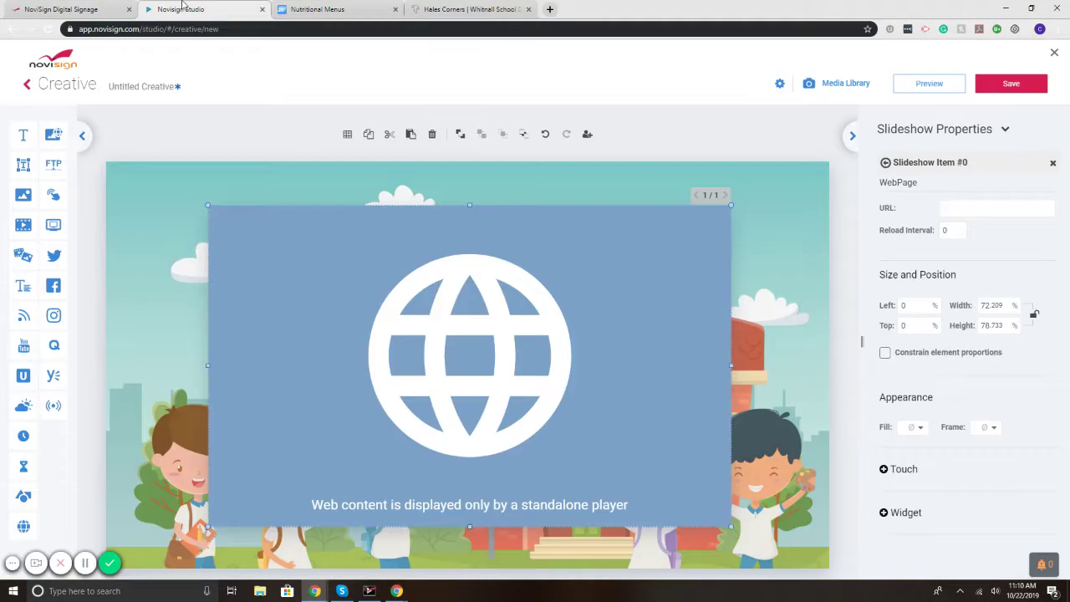
click(990, 207)
key(ctrl+v)
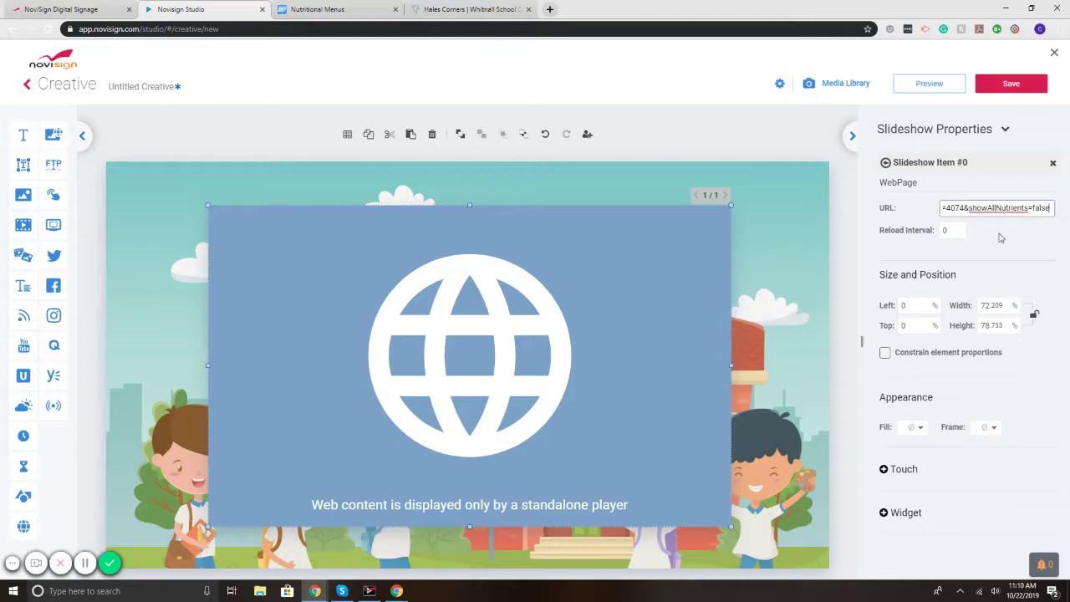
click(885, 164)
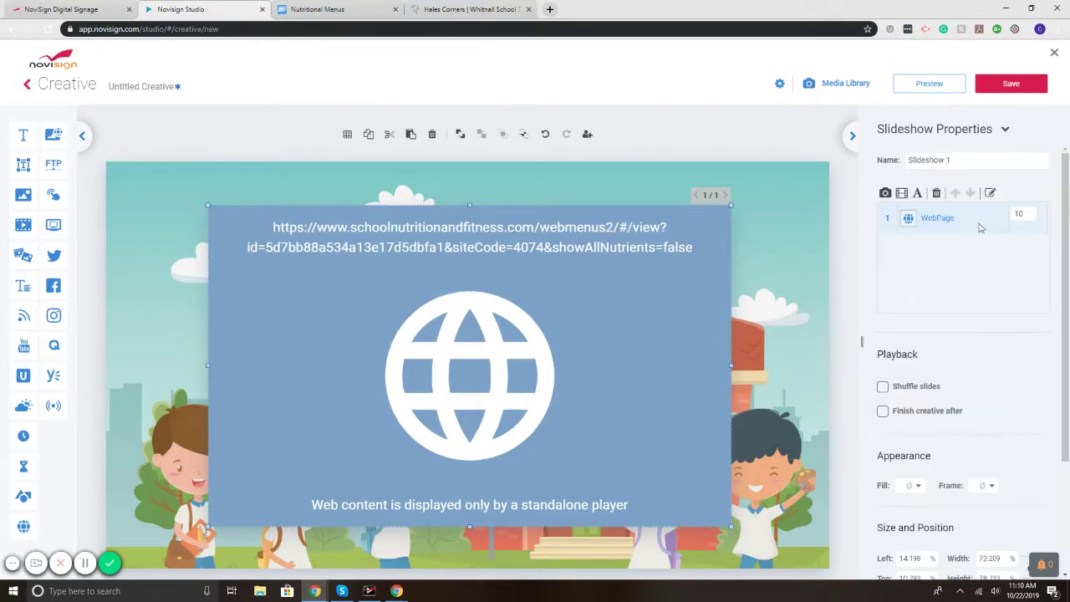
double_click(1028, 214)
text(5)
Step: Add a second WebPage slide showing the Hales Corners school website URL for 5 seconds
drag(492, 374, 503, 376)
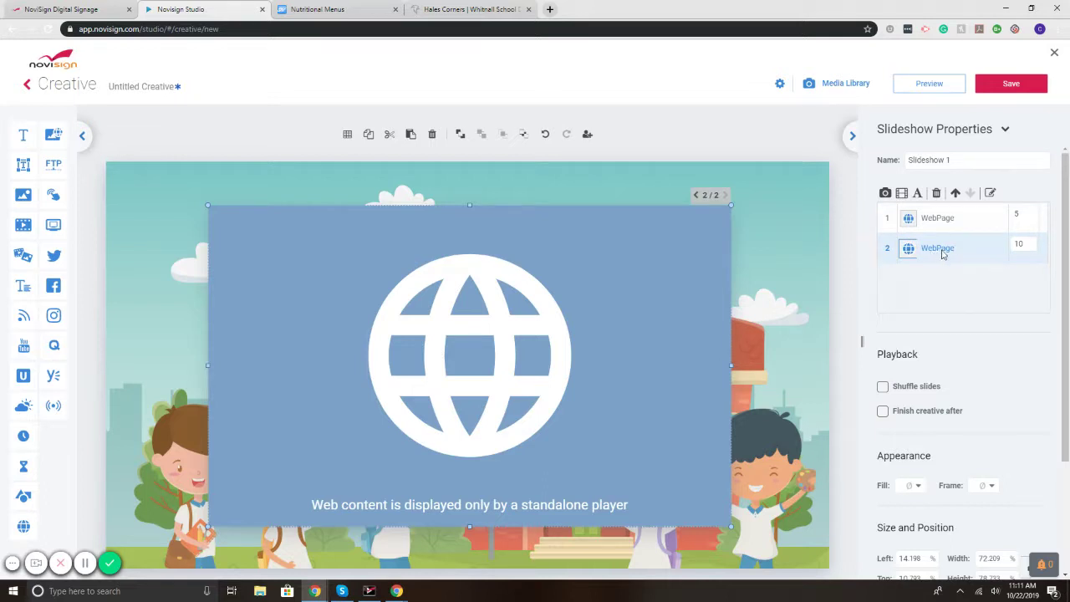
double_click(1033, 243)
click(990, 194)
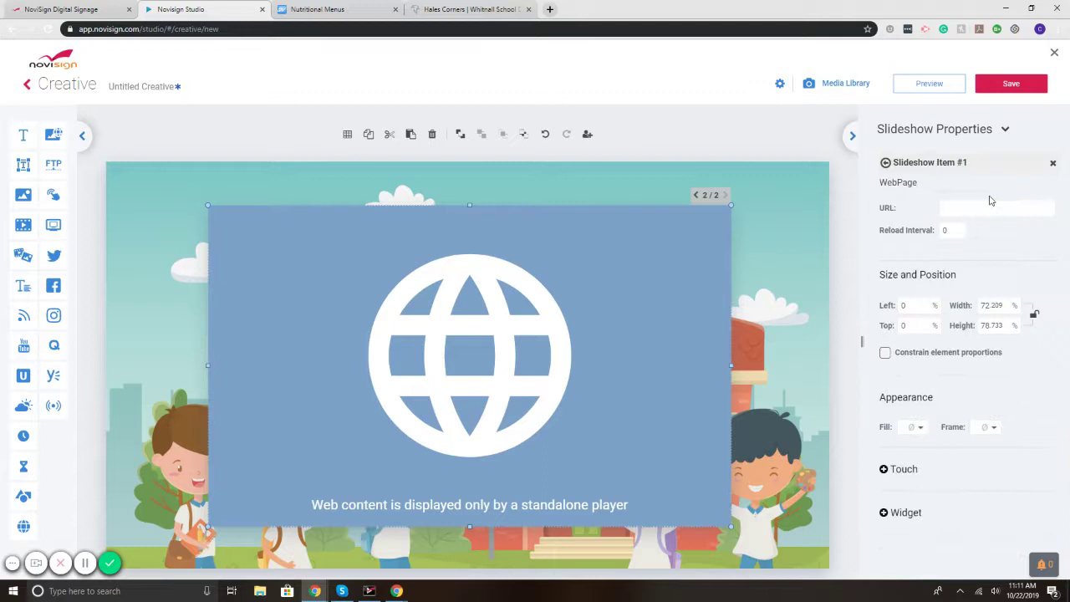
click(468, 9)
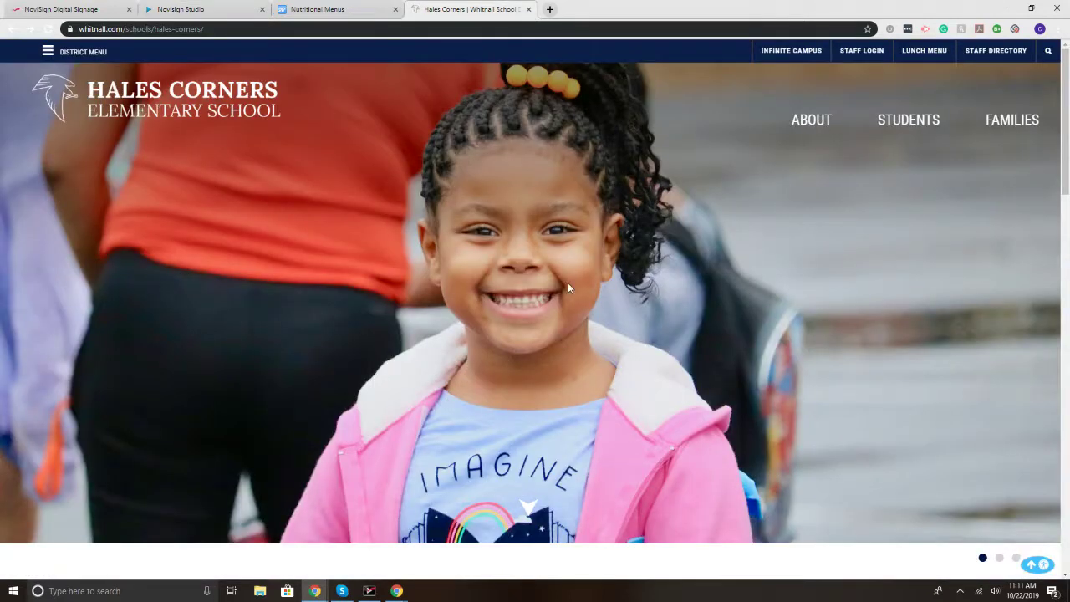
click(211, 29)
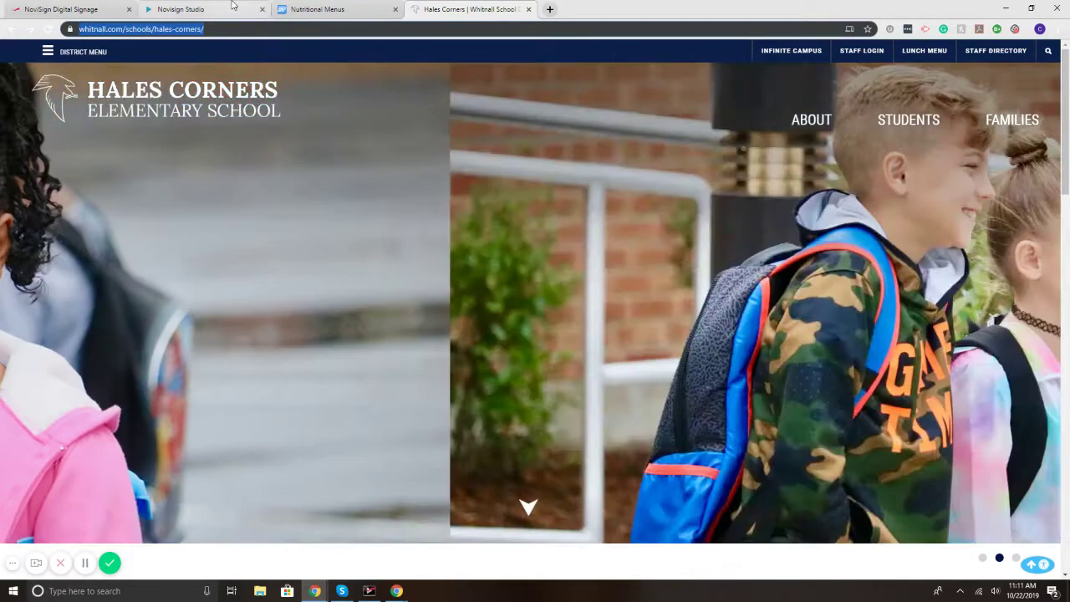
click(180, 9)
click(1009, 210)
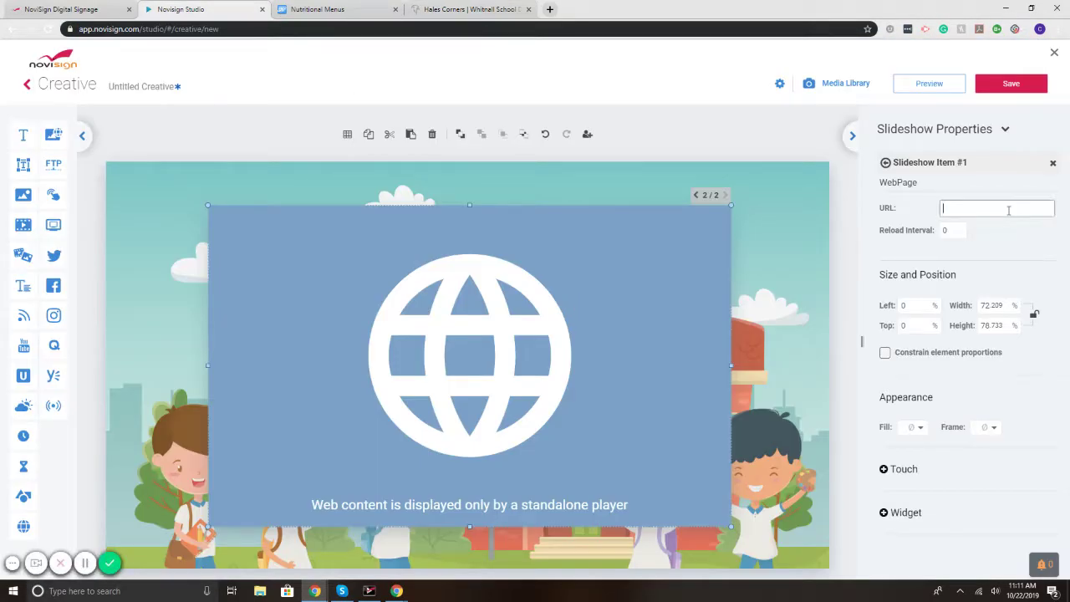
key(ctrl+v)
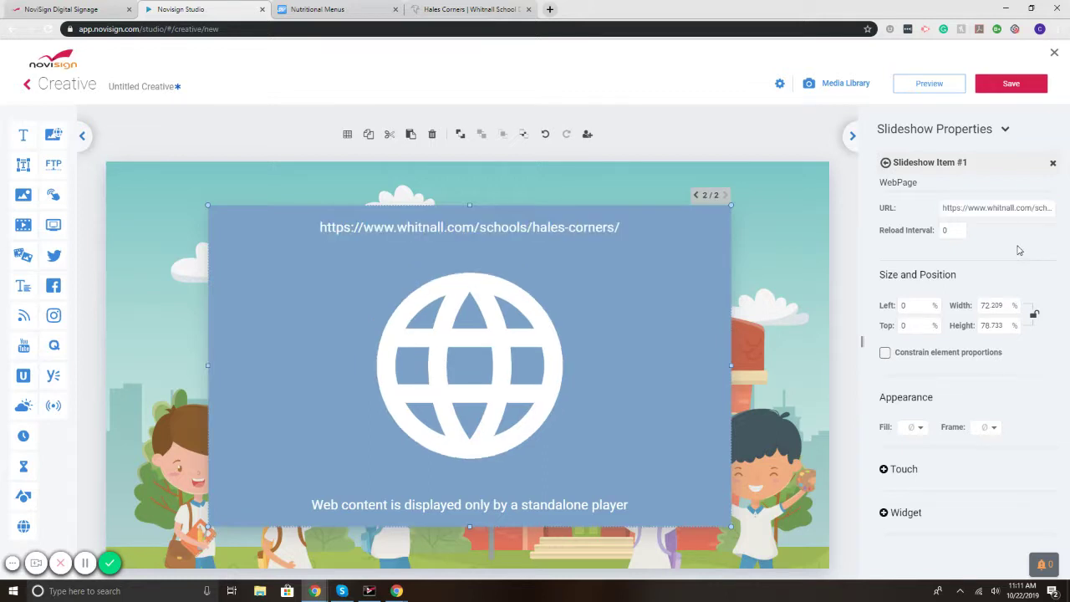
click(885, 162)
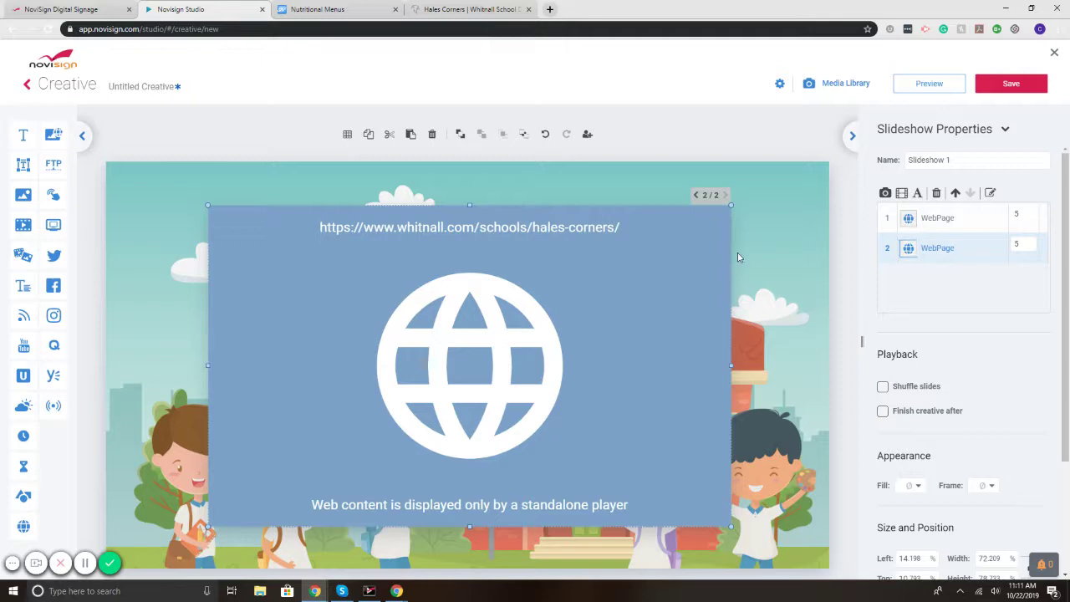
Step: Preview the creative, then change both slide durations to 10 seconds in Slideshow Properties
click(905, 87)
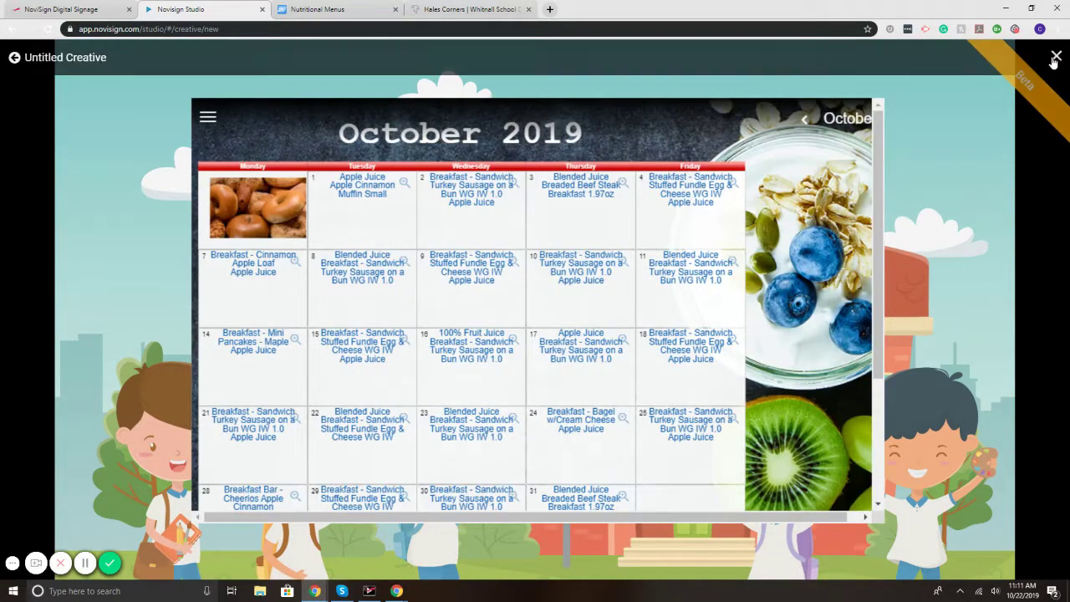
click(1034, 75)
click(511, 310)
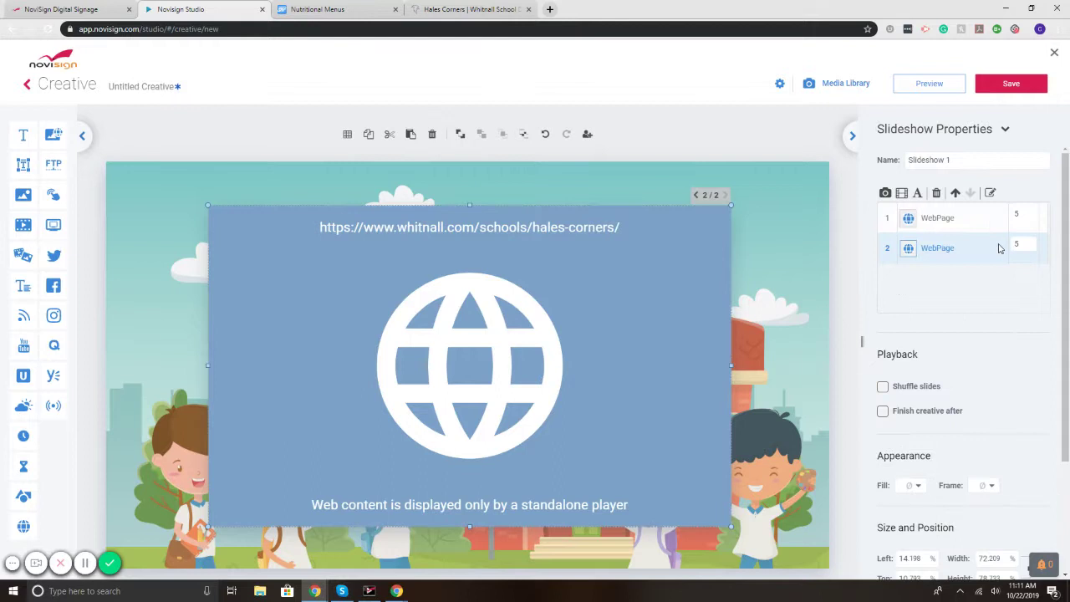
double_click(1020, 243)
text(10)
click(974, 216)
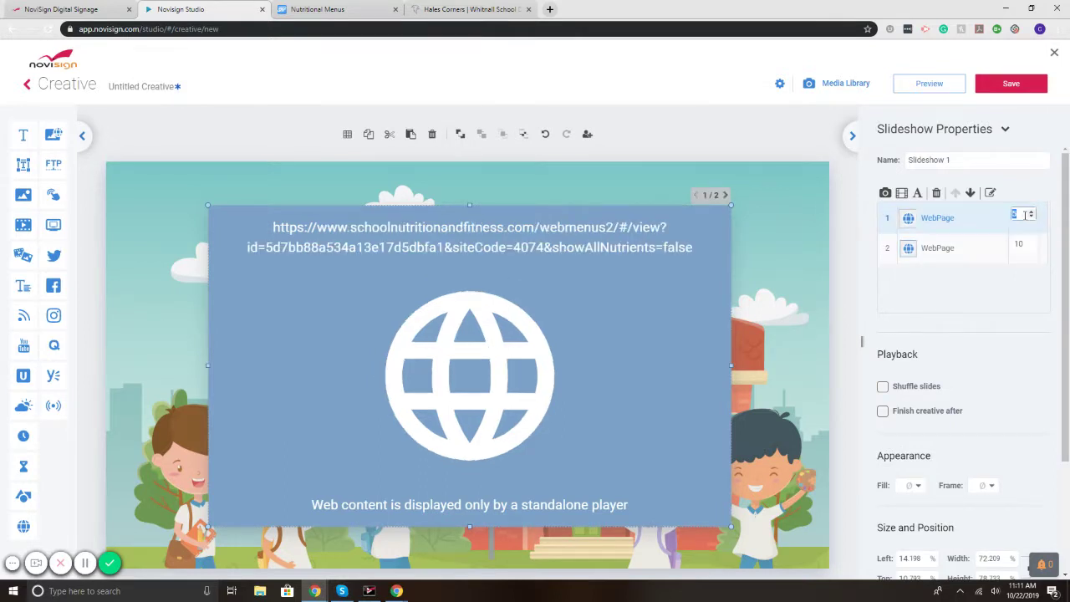
text(10)
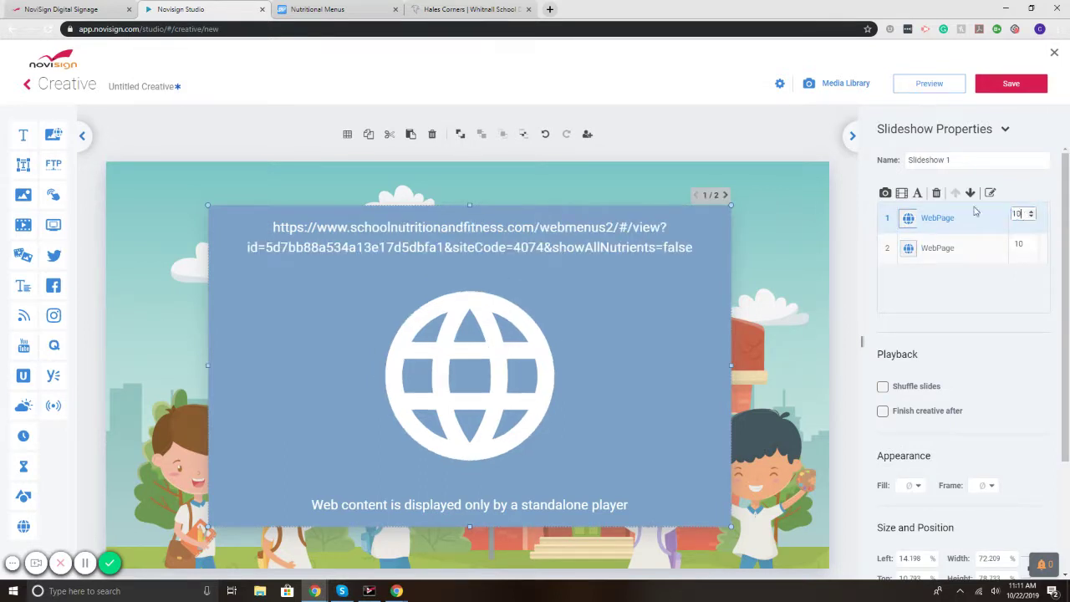
click(874, 182)
click(927, 84)
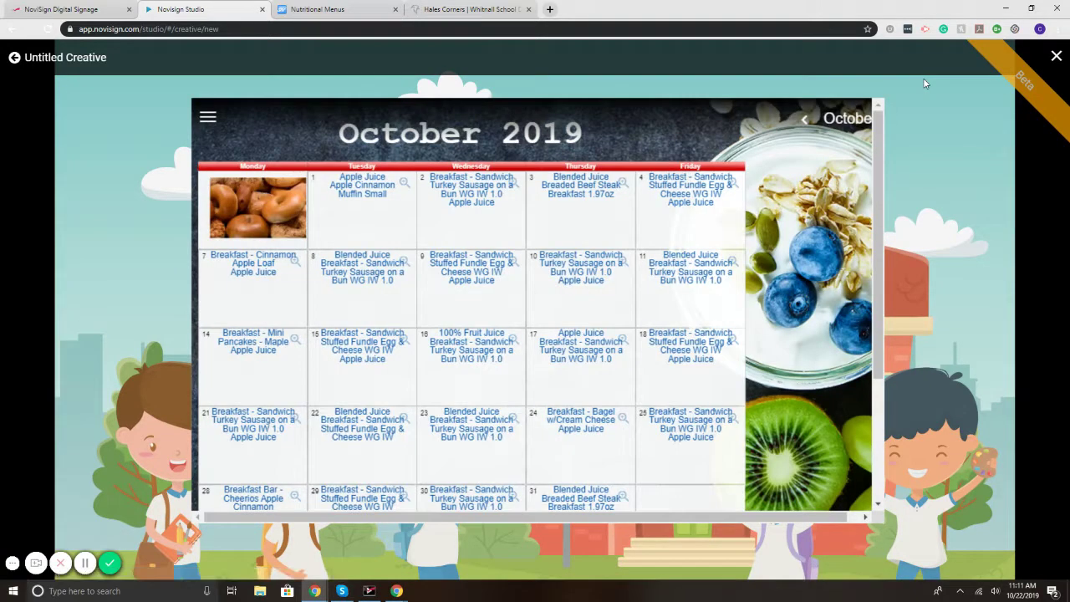